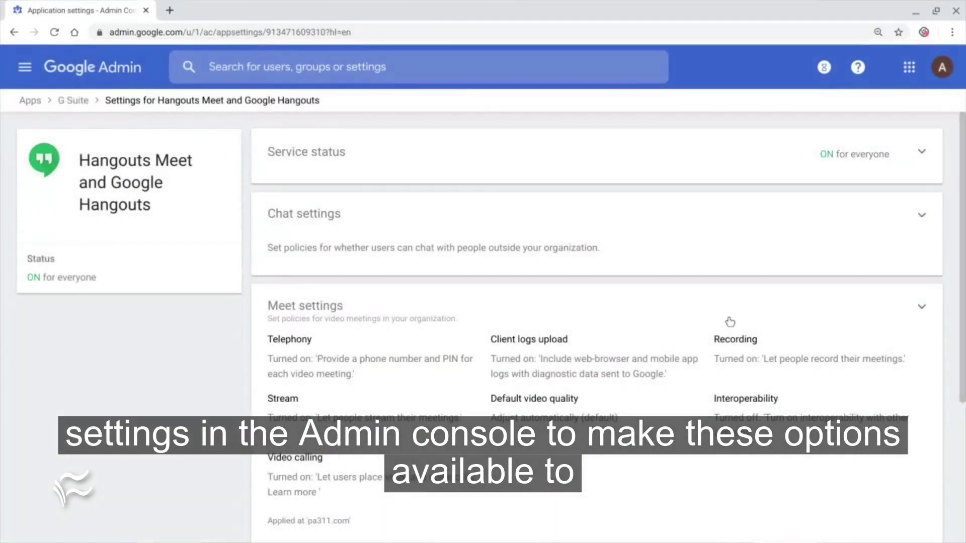
# Show the organization's Meet settings with Recording and Stream both turned on.
pyautogui.click(730, 323)
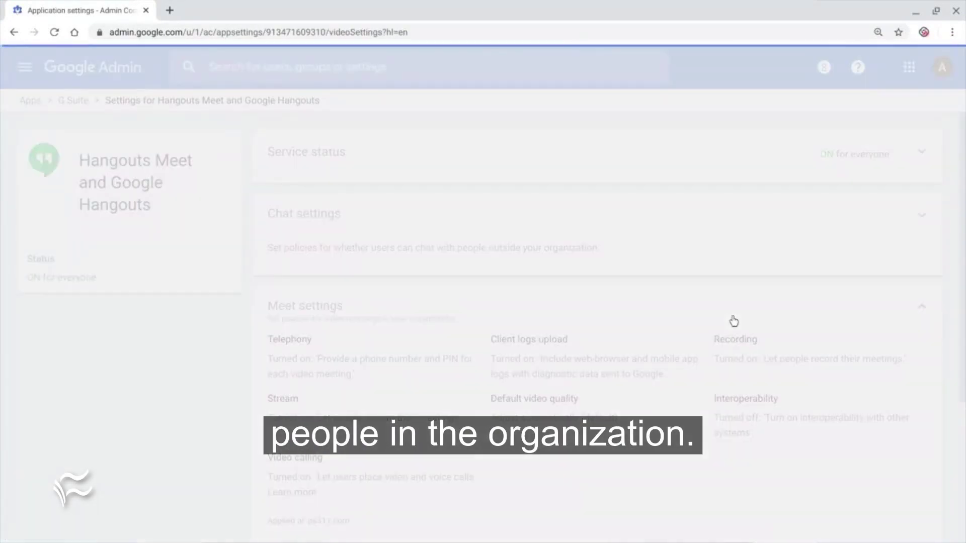
pyautogui.scroll(-5, 557, 258)
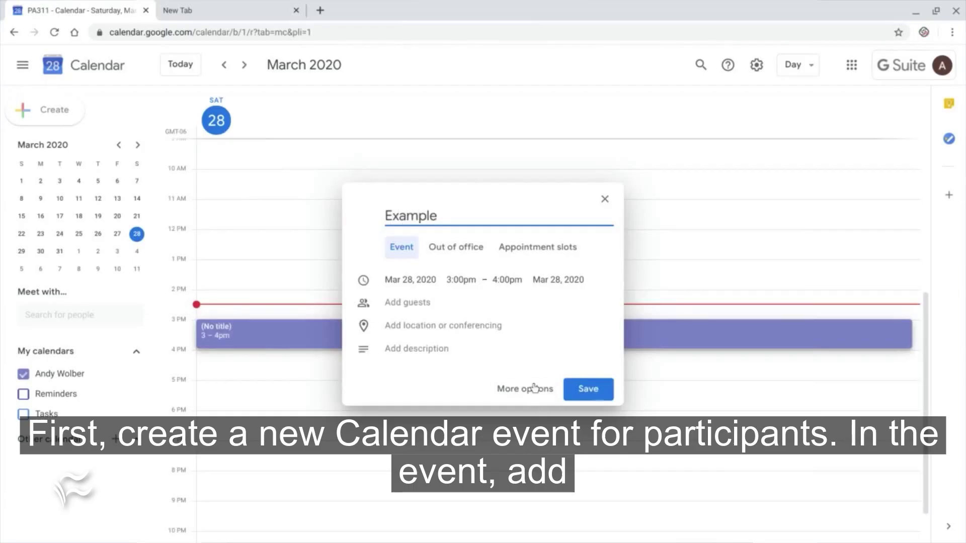
# Attach Hangouts Meet conferencing to the 'Example' event and add a live stream to it.
pyautogui.click(526, 392)
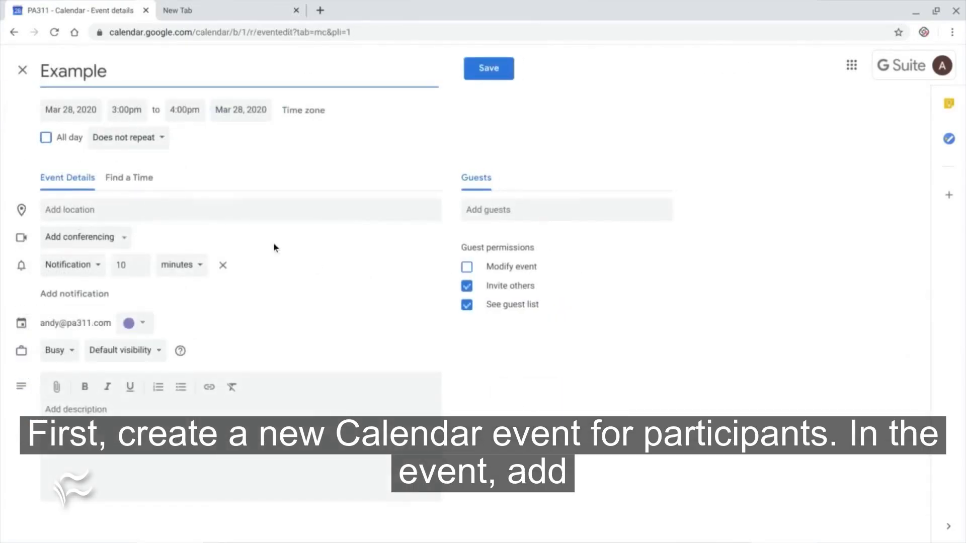
pyautogui.click(123, 240)
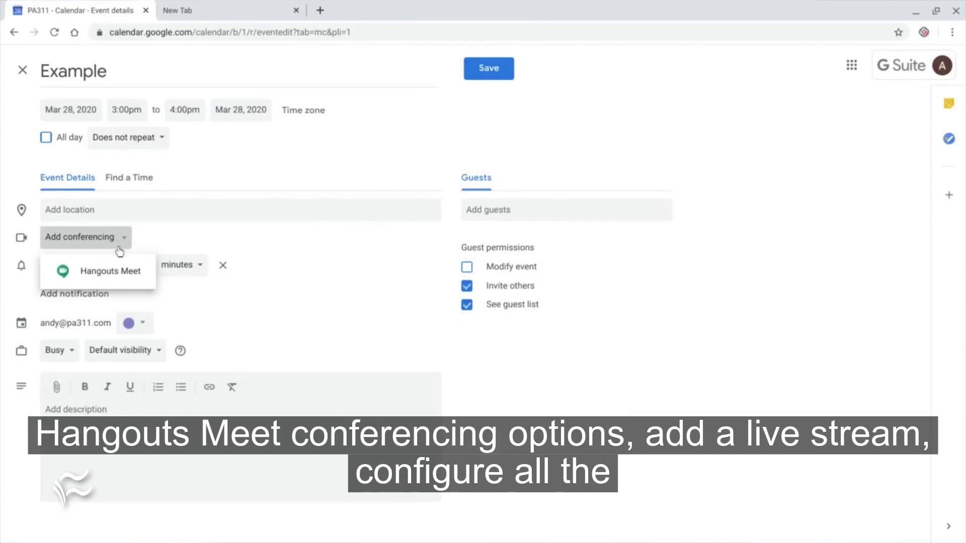
pyautogui.click(111, 276)
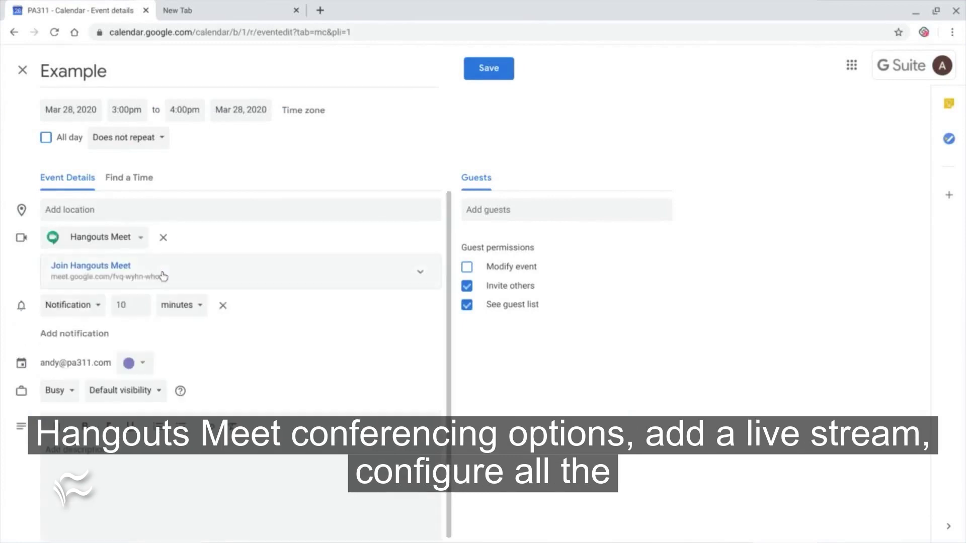
pyautogui.click(165, 276)
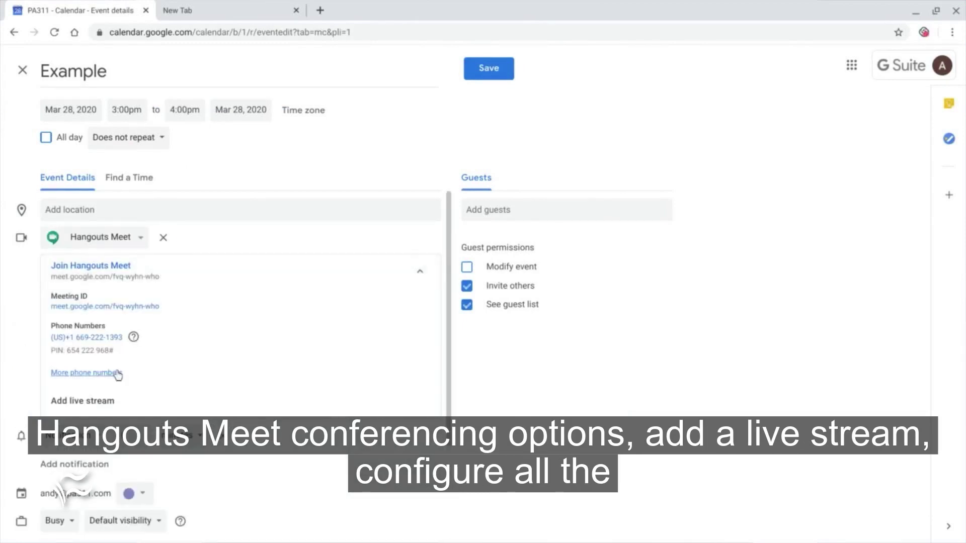
pyautogui.click(88, 405)
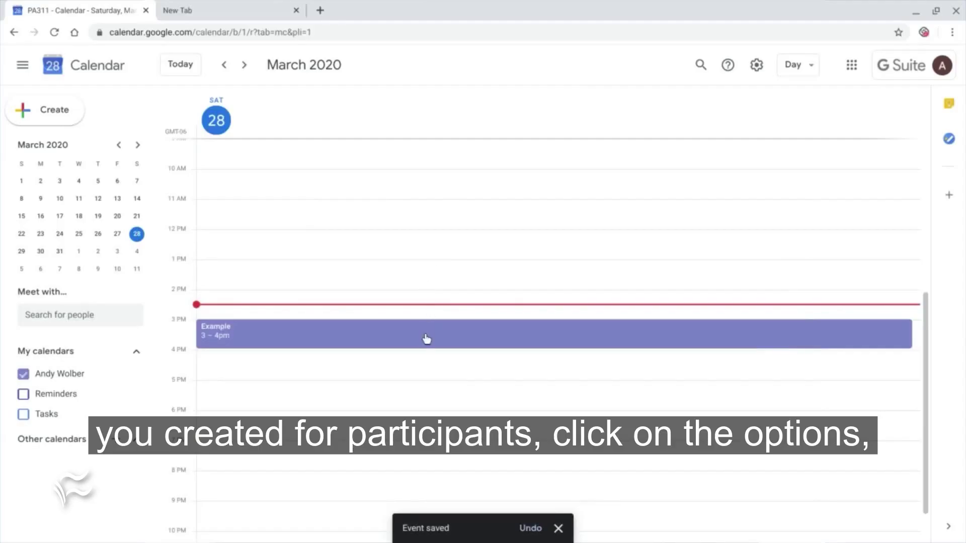
# Create and save a view-only '[Live stream] Example' copy from the Example event's Options menu.
pyautogui.click(426, 338)
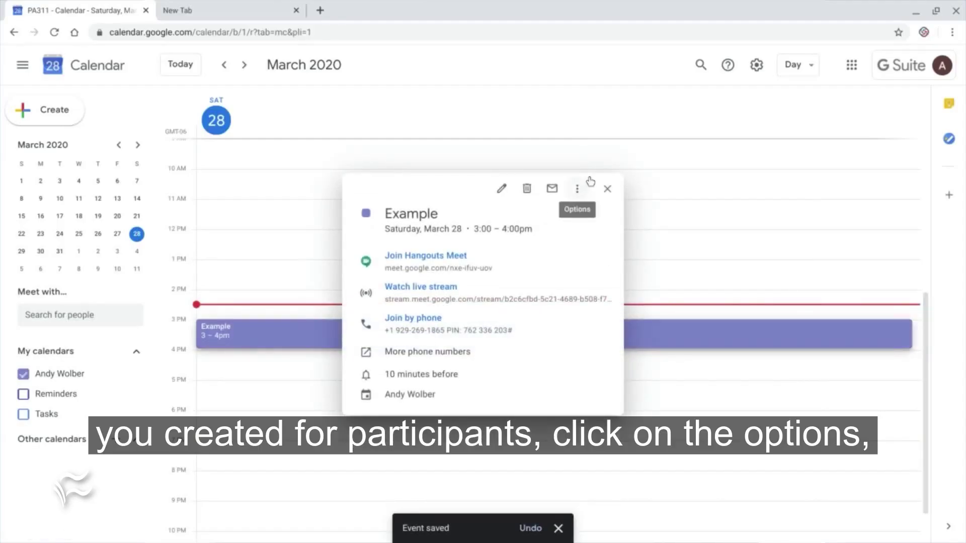
pyautogui.click(577, 192)
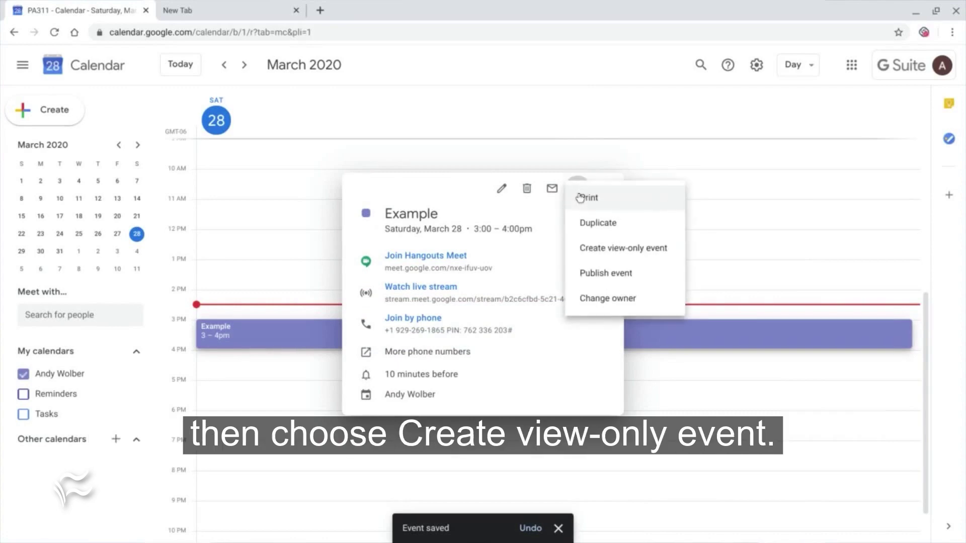
pyautogui.click(598, 249)
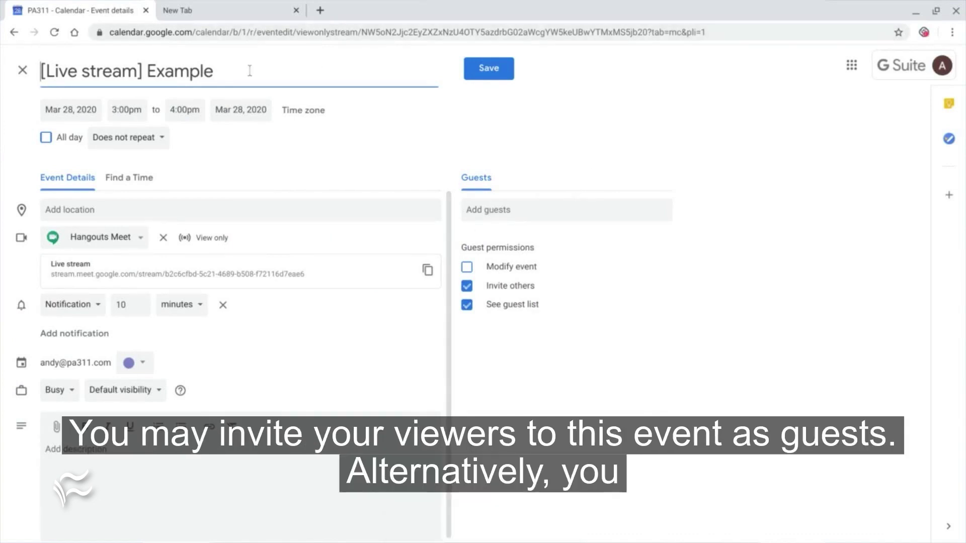
pyautogui.click(498, 70)
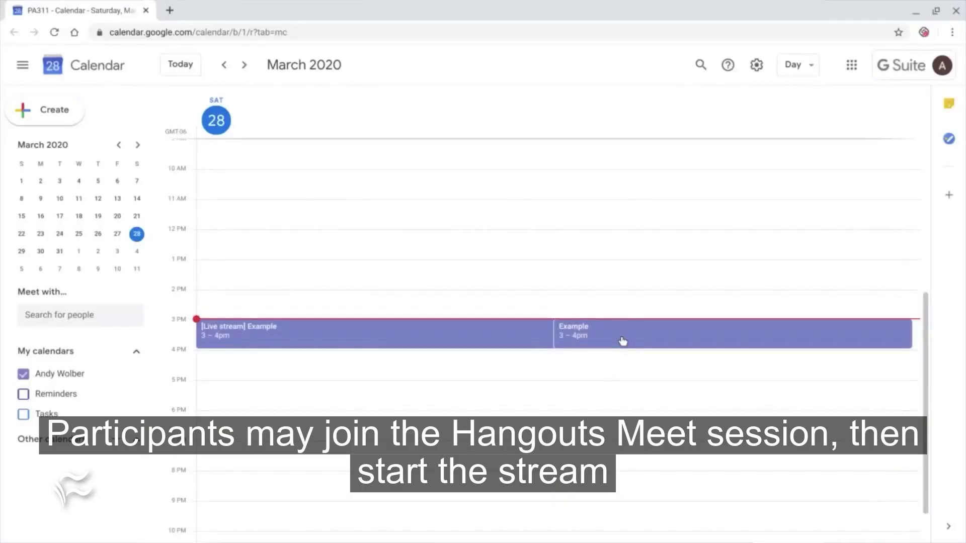
# Compare the Example event's Meet join link with the [Live stream] Example event's watch-only link.
pyautogui.click(622, 341)
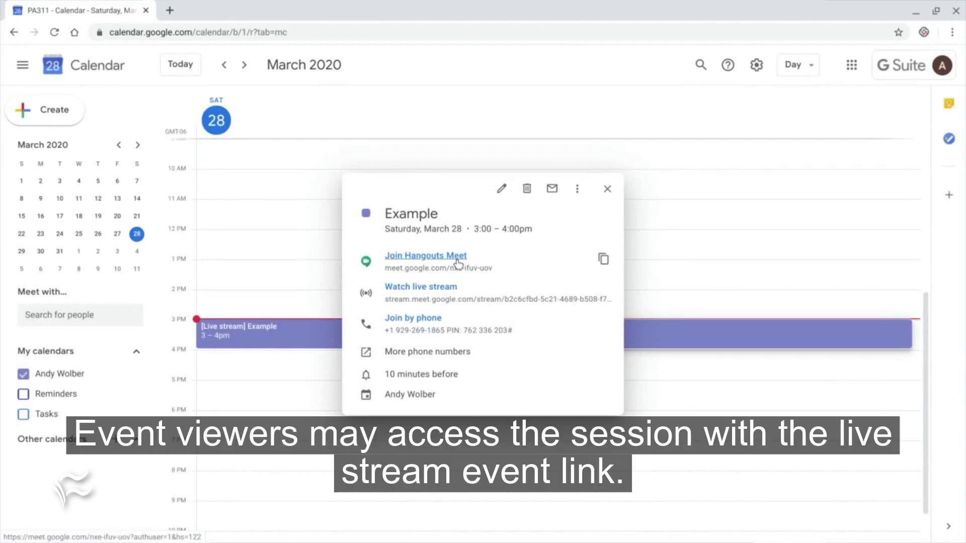
pyautogui.click(607, 189)
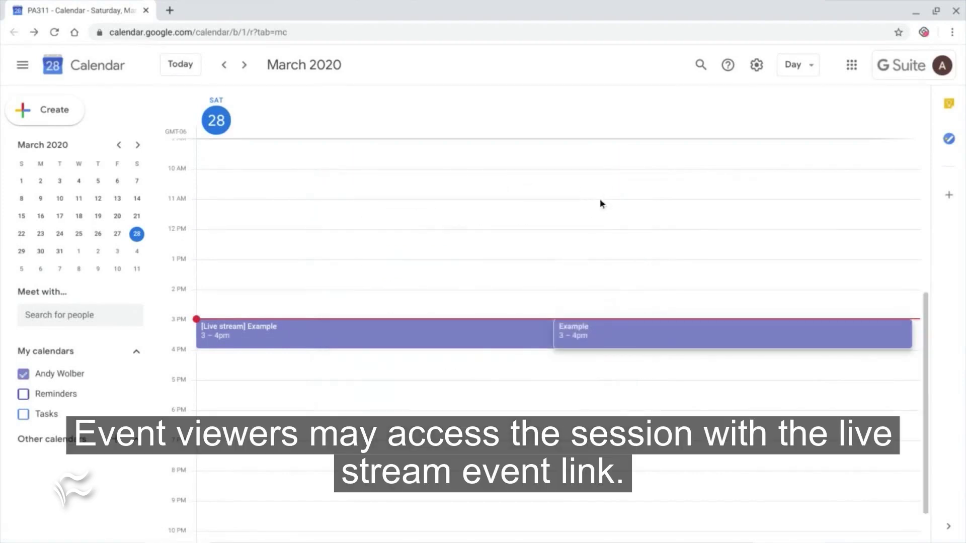
pyautogui.click(420, 335)
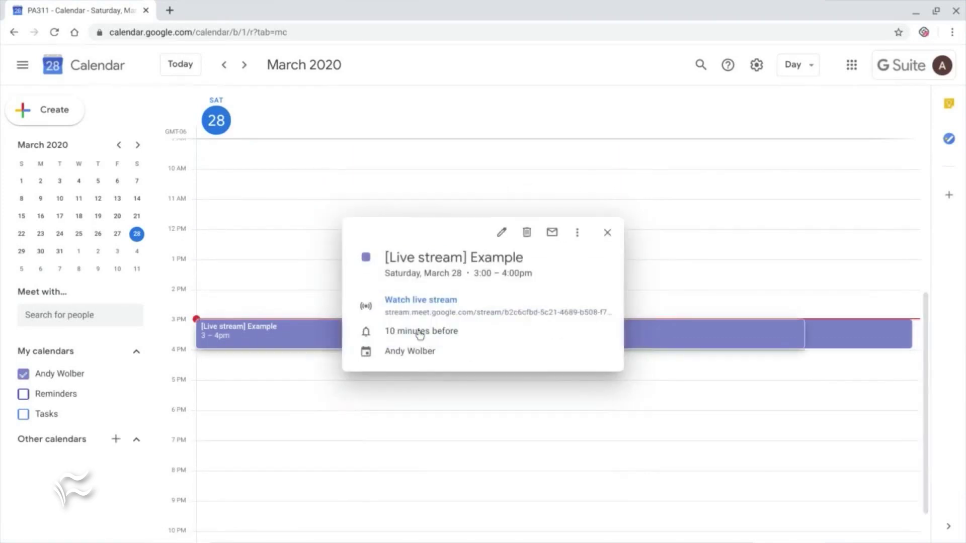